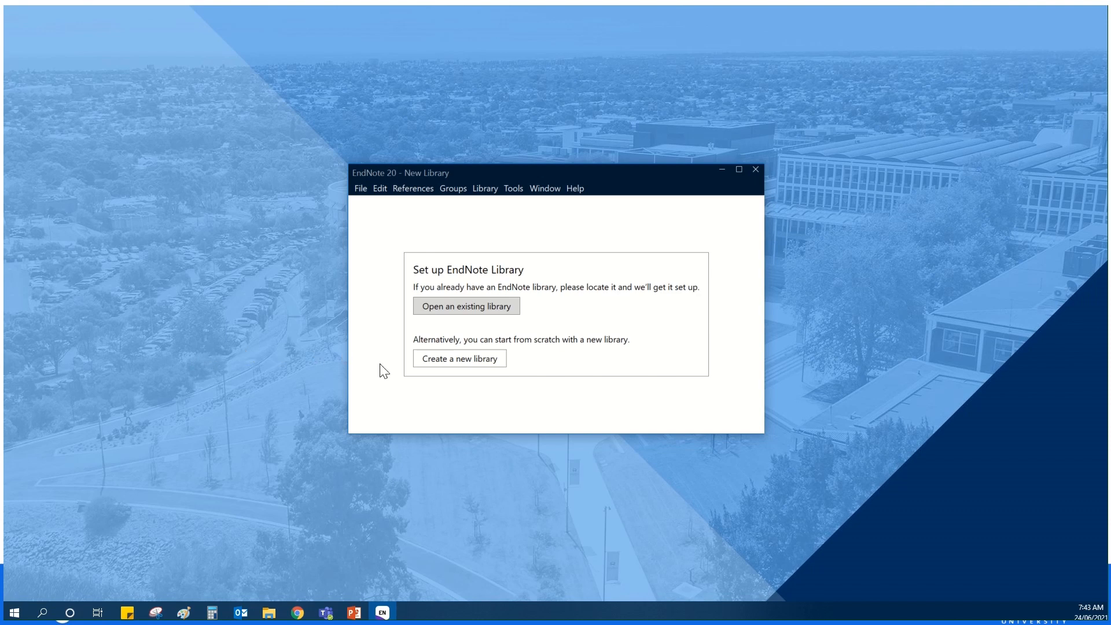
# - Create a new EndNote library named My EndNote Library.enl and save it on the Desktop
pyautogui.click(442, 359)
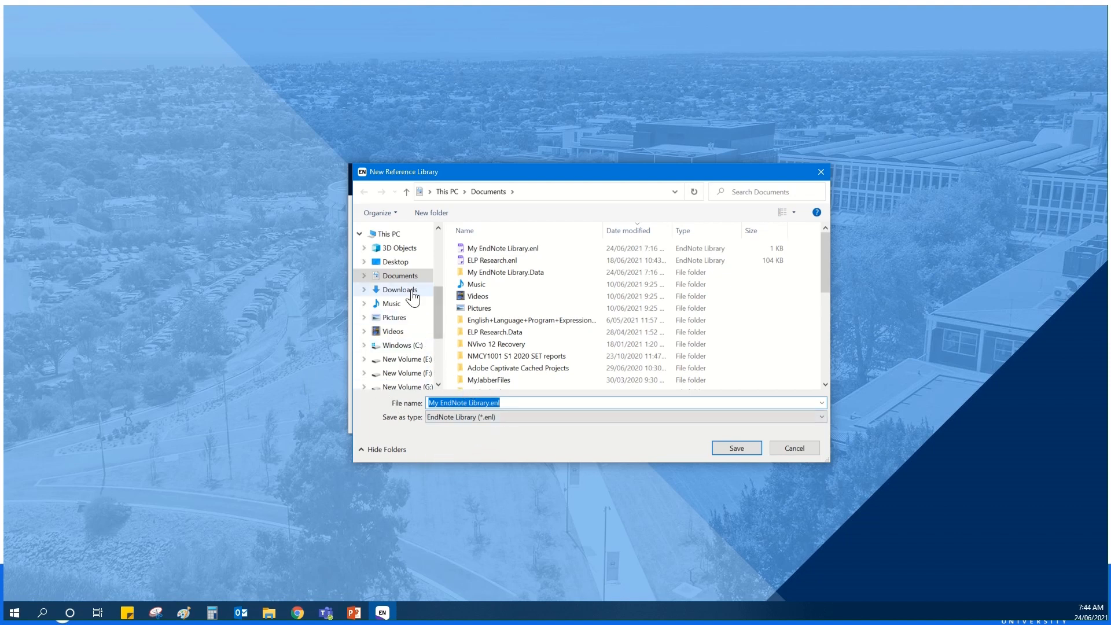
pyautogui.click(403, 265)
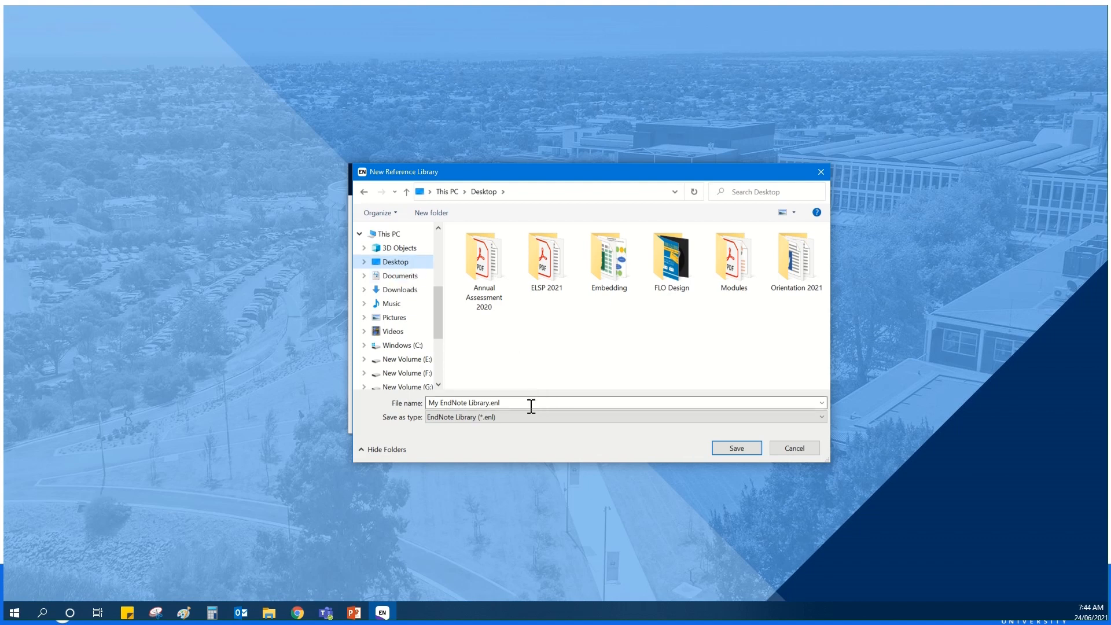
pyautogui.click(726, 448)
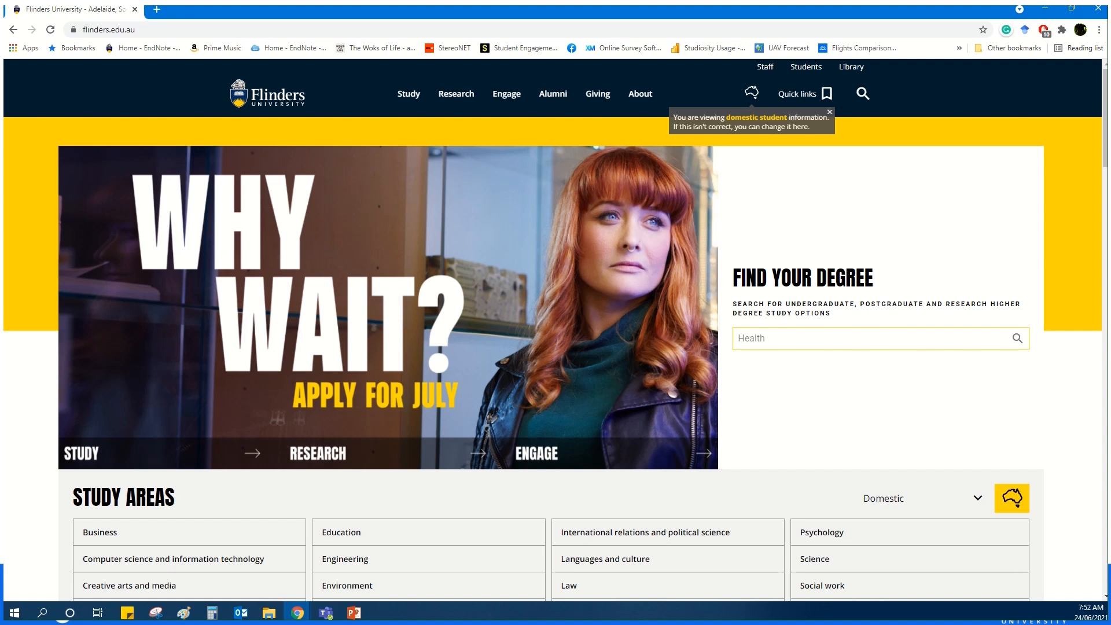
# - In the browser, open the EndNote information page from the Flinders University student systems and software listing
pyautogui.click(806, 69)
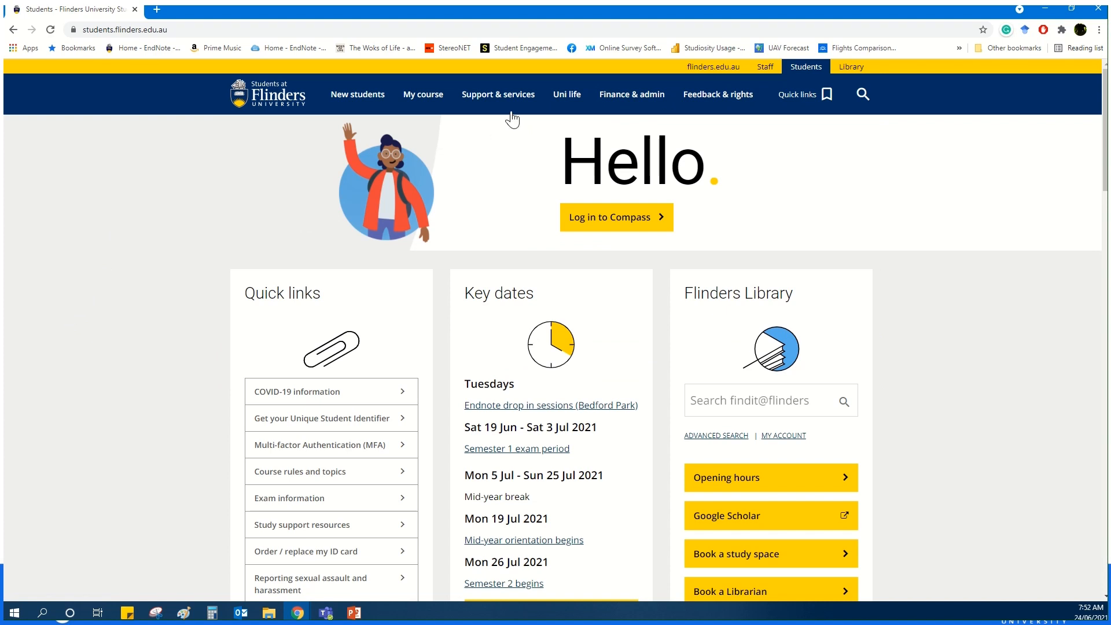
pyautogui.moveTo(509, 103)
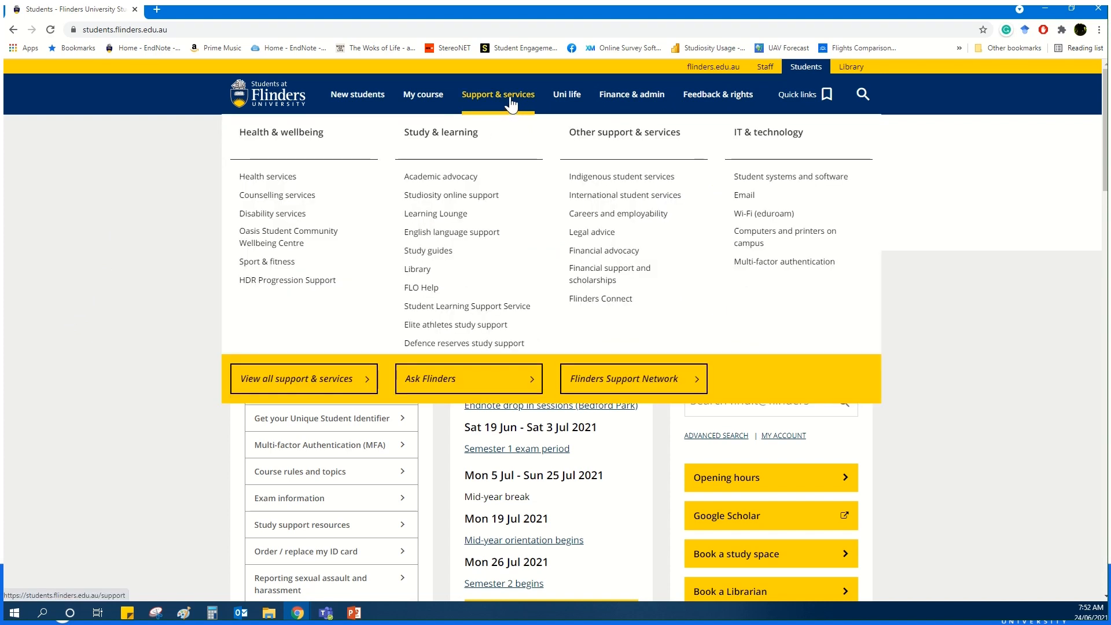
pyautogui.click(776, 186)
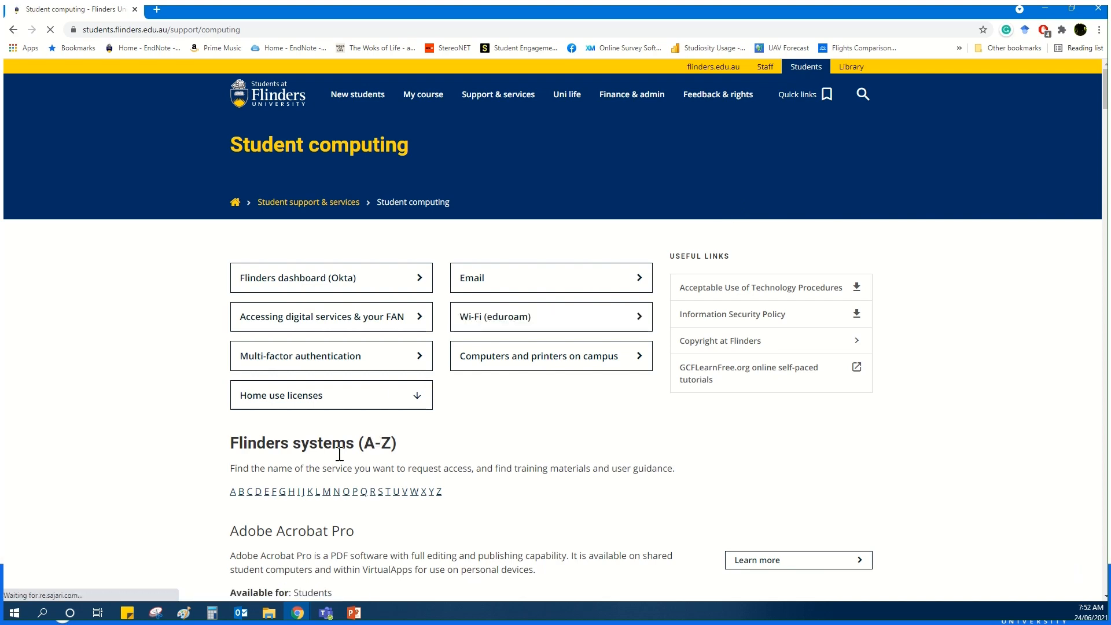
pyautogui.click(267, 496)
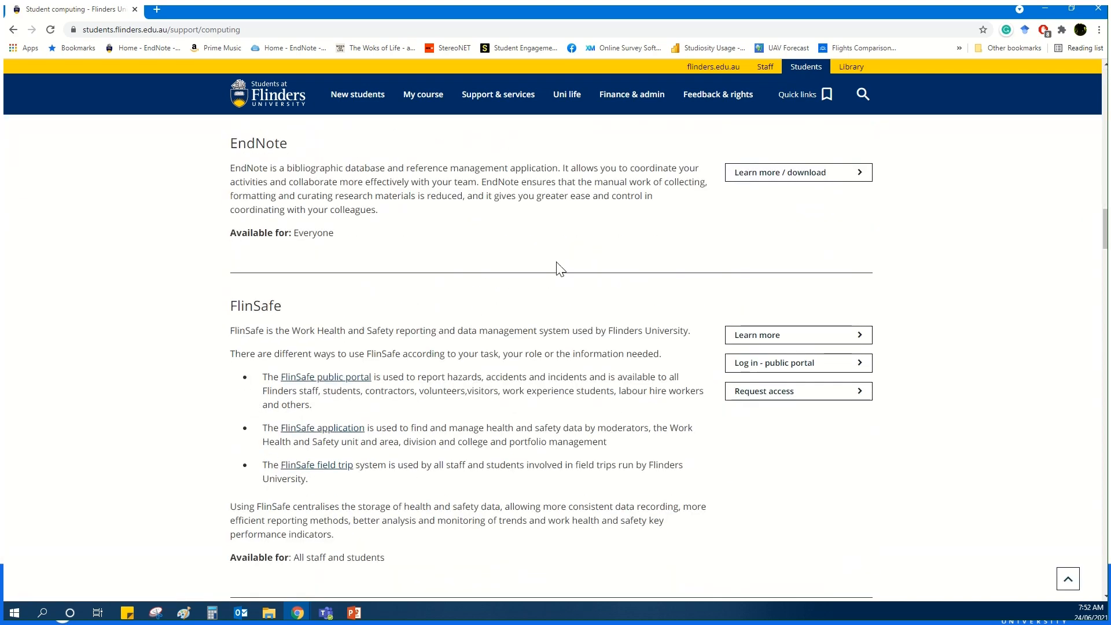
pyautogui.click(762, 185)
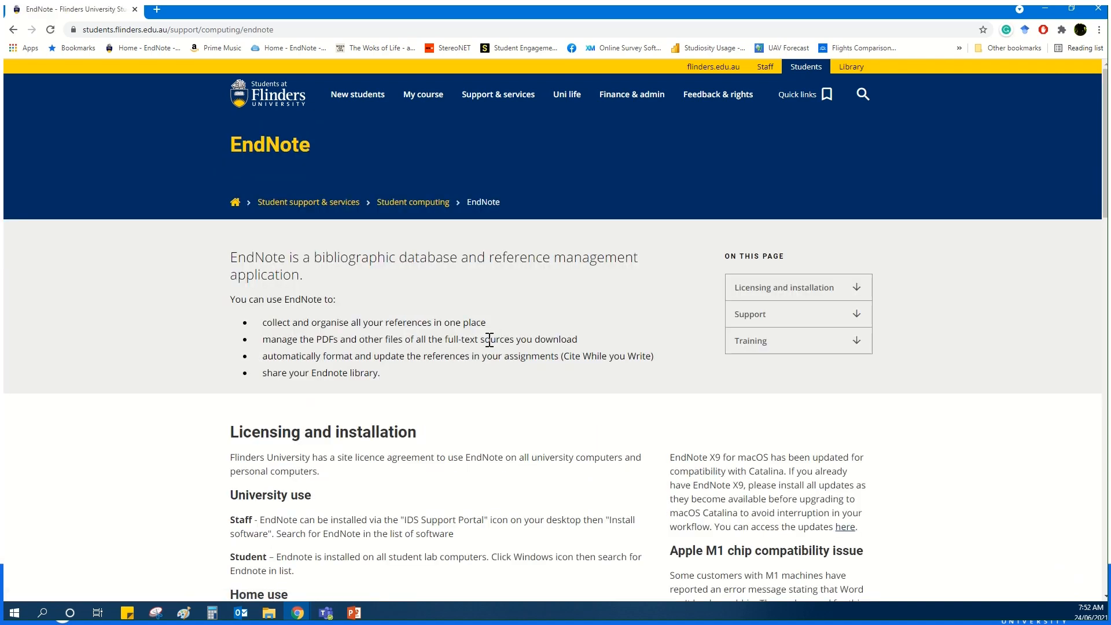
# - Expand the Import Styles into Endnote support section and download the Harvard AGPS 6th style file
pyautogui.scroll(-9, 489, 339)
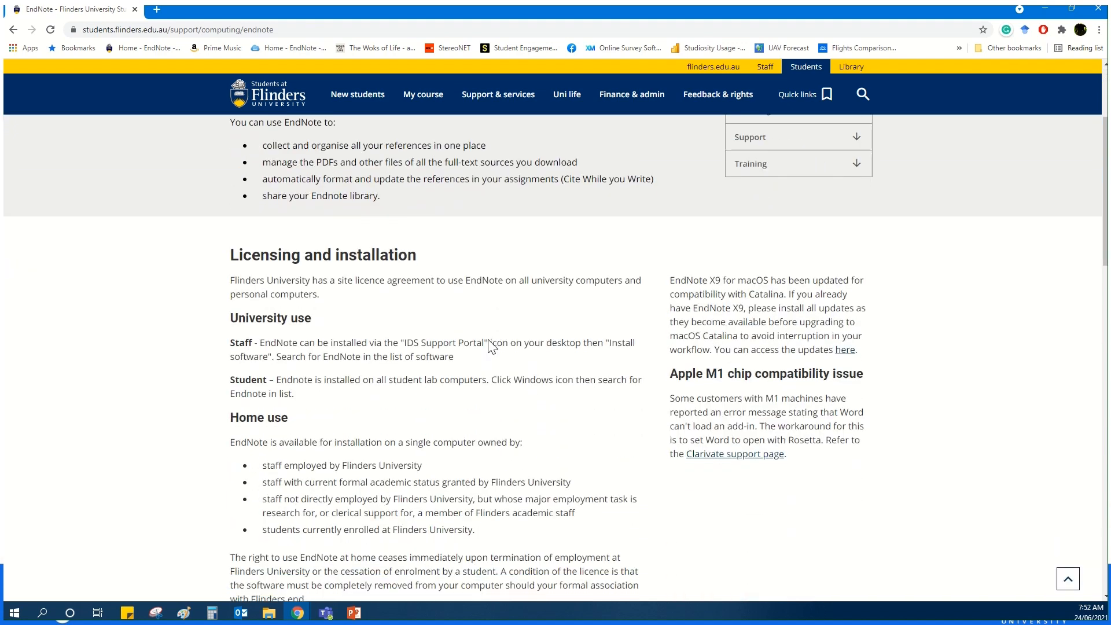
pyautogui.scroll(-3, 474, 376)
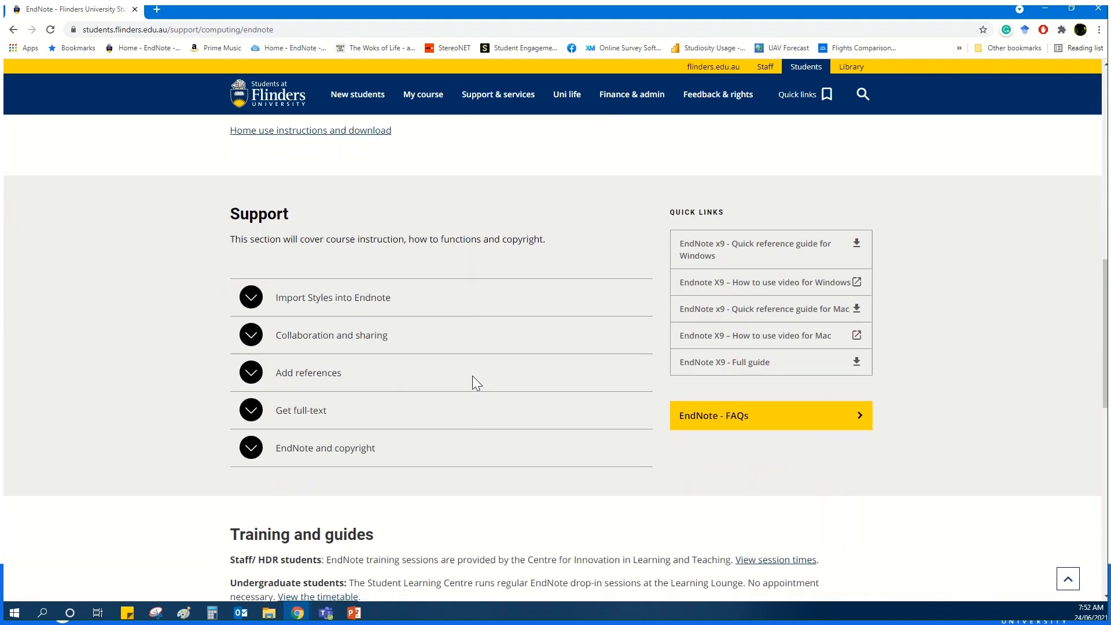
pyautogui.click(307, 314)
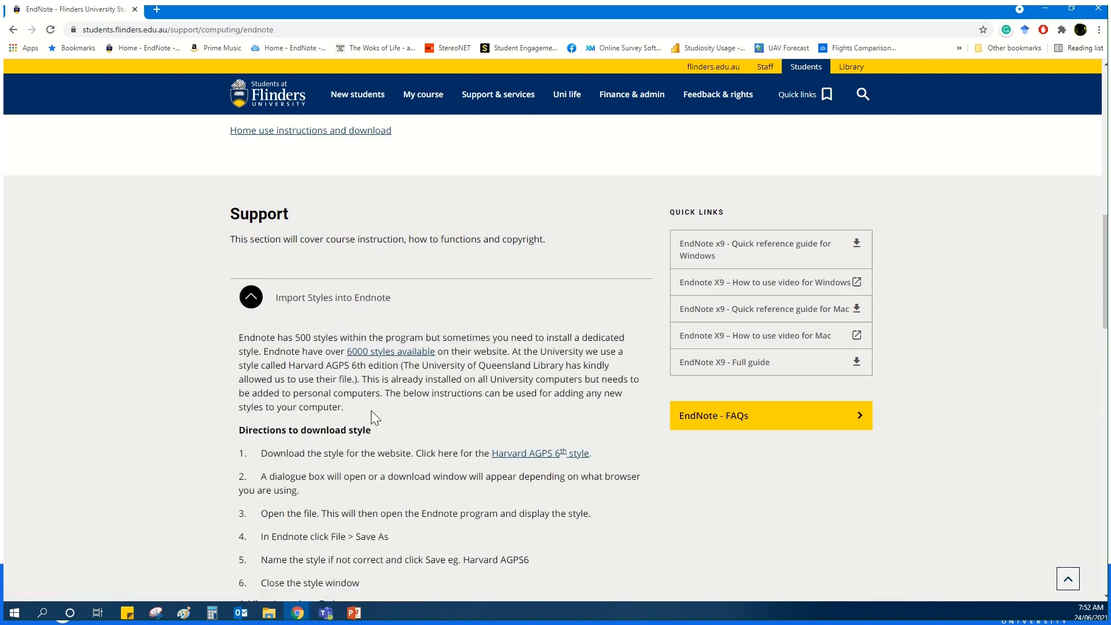
pyautogui.scroll(-1, 371, 411)
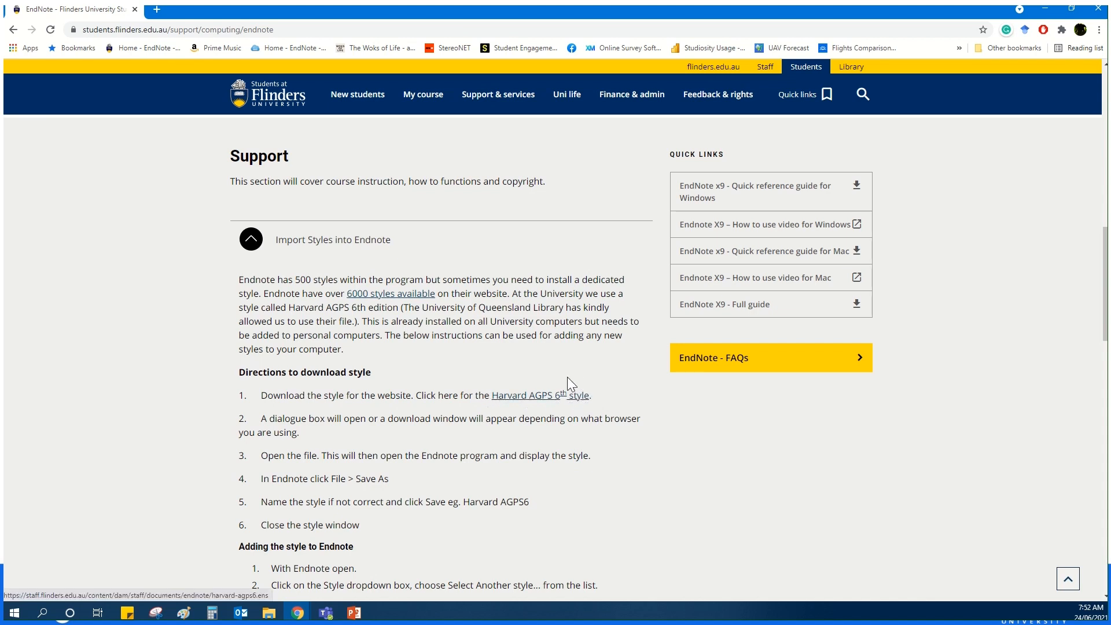
pyautogui.click(536, 399)
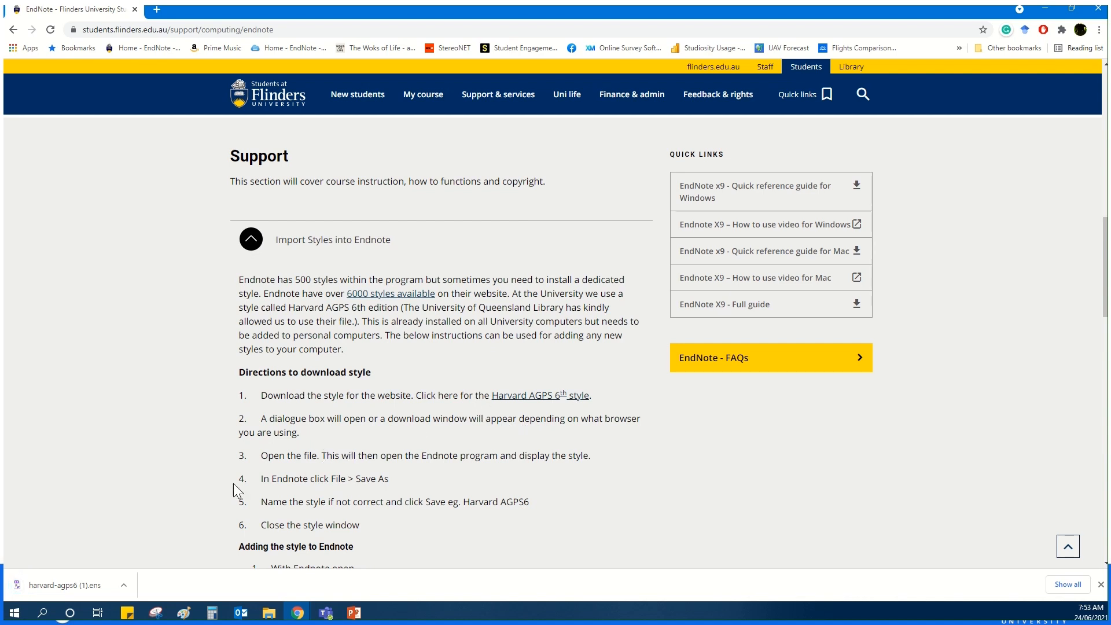
# - Open the downloaded style in EndNote and save it as harvard-agps6, replacing the existing style of that name
pyautogui.click(71, 586)
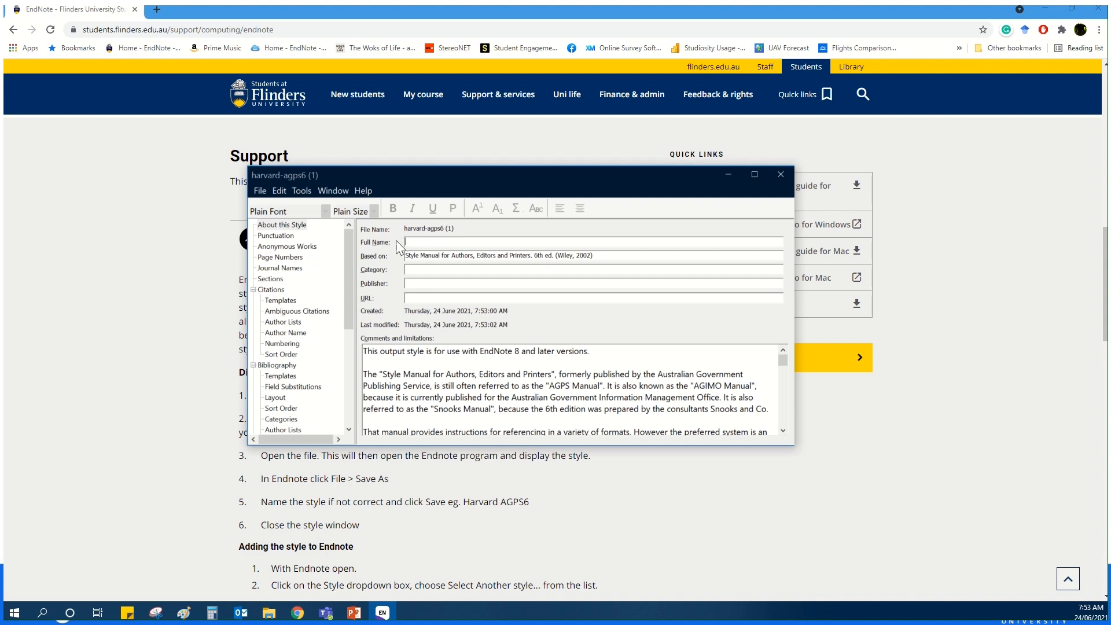
pyautogui.click(261, 192)
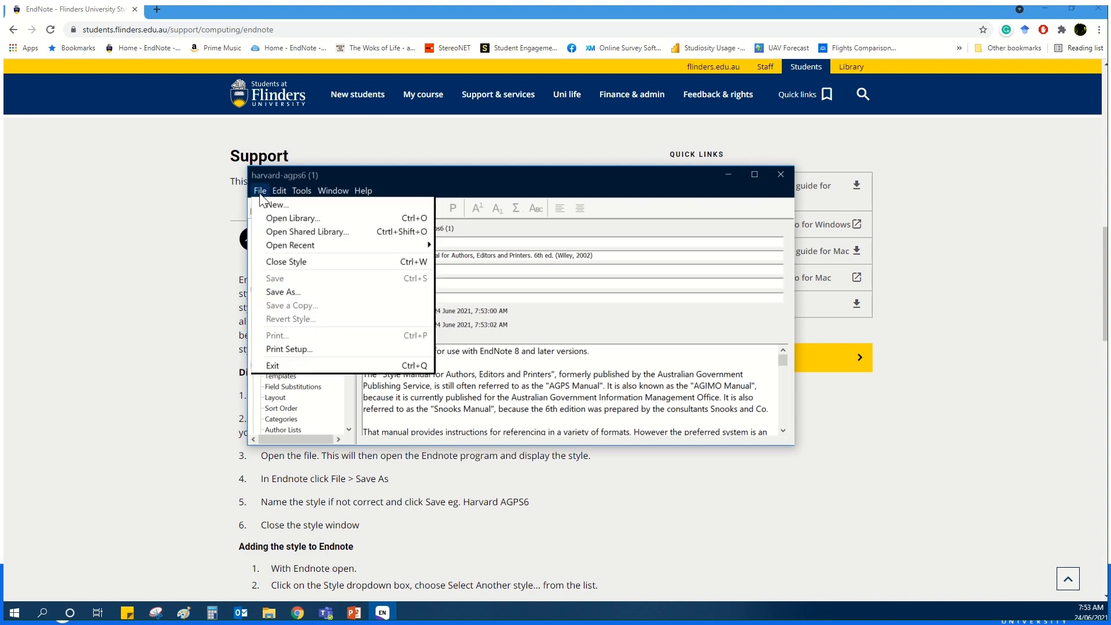
pyautogui.click(291, 294)
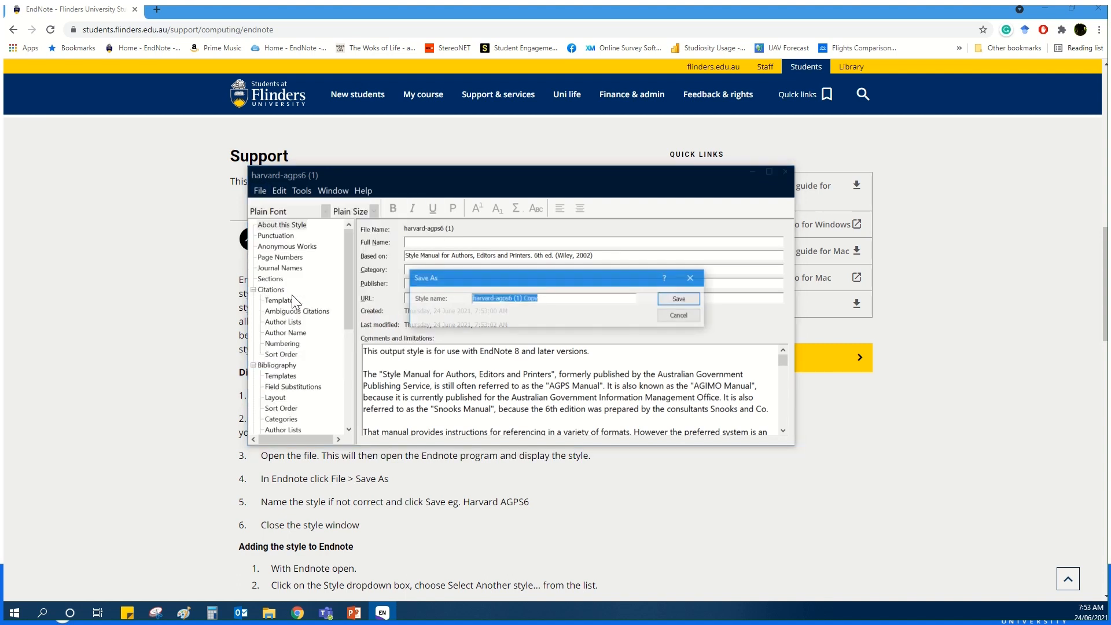
pyautogui.click(521, 299)
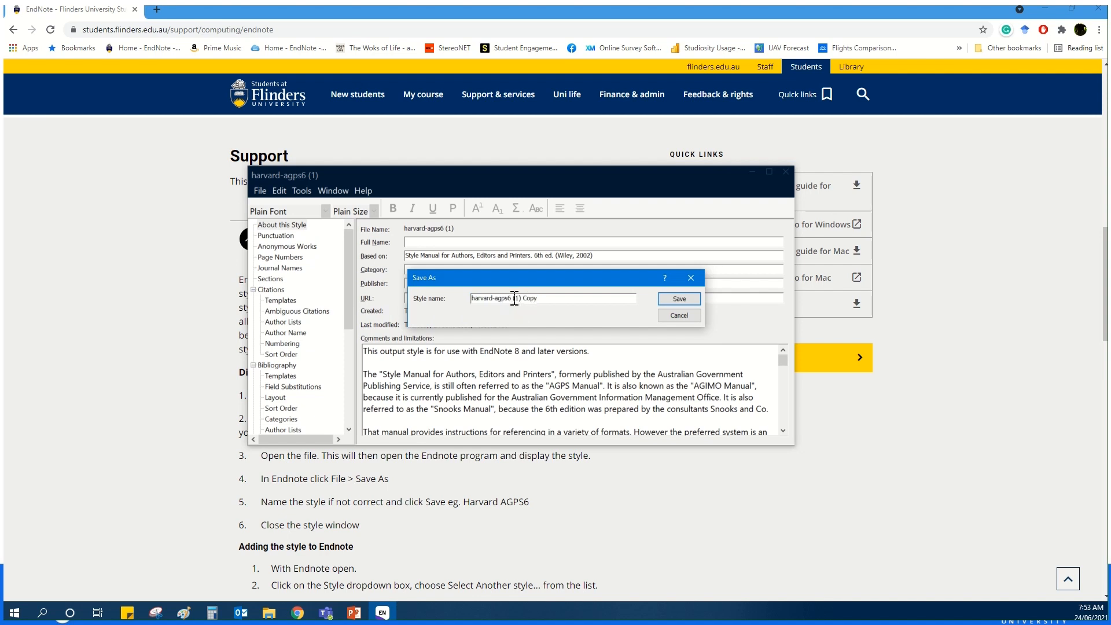
pyautogui.moveTo(513, 299); pyautogui.dragTo(555, 287)
pyautogui.press('BackSpace')
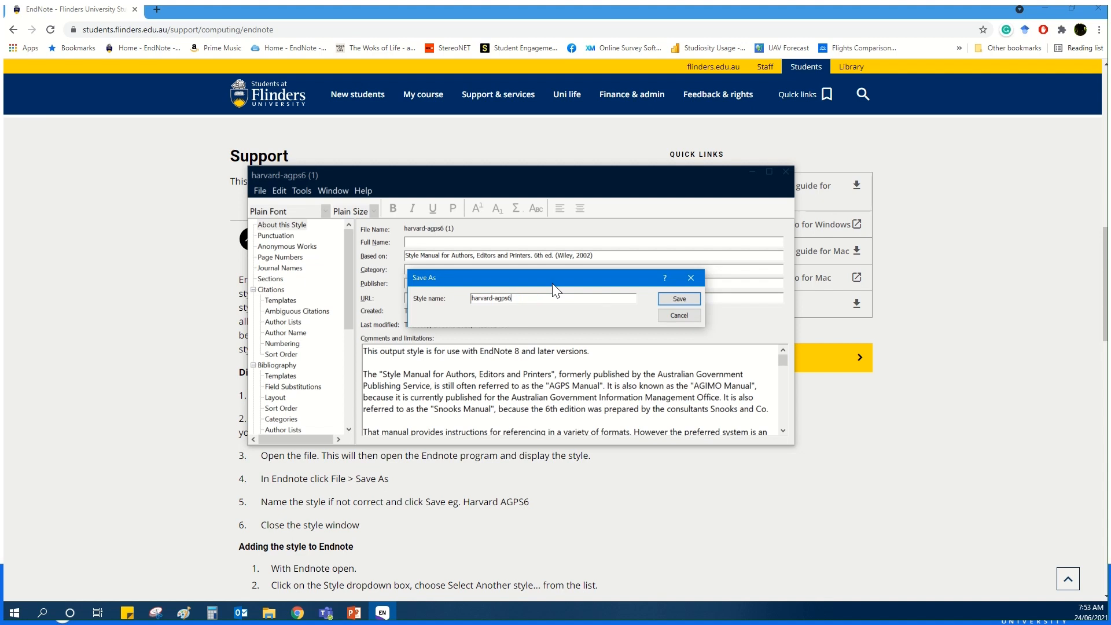
pyautogui.click(676, 302)
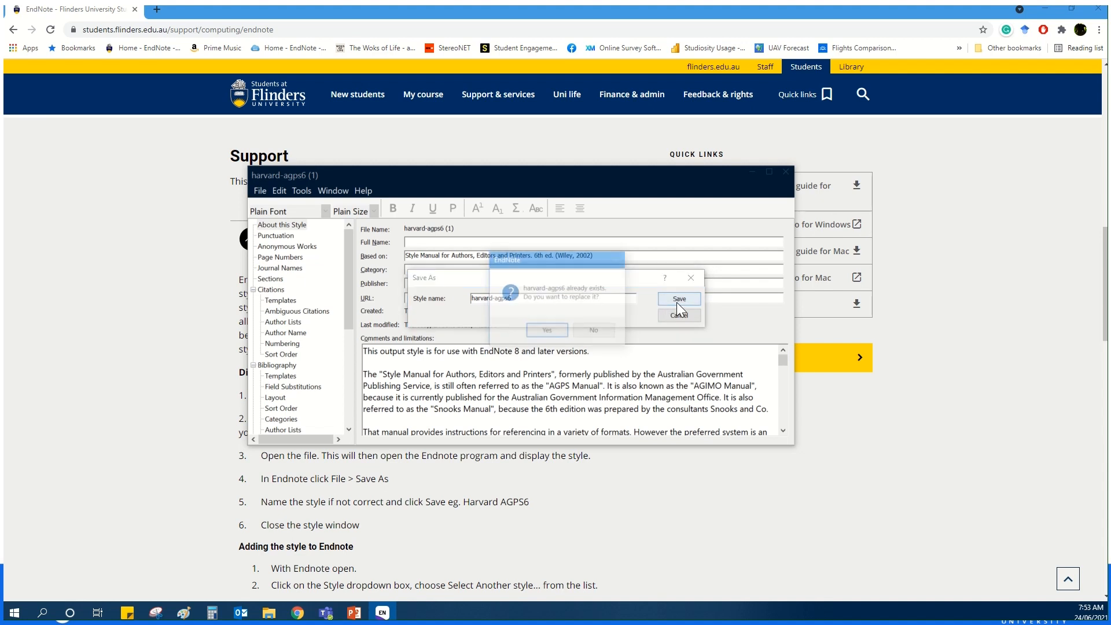
pyautogui.click(547, 330)
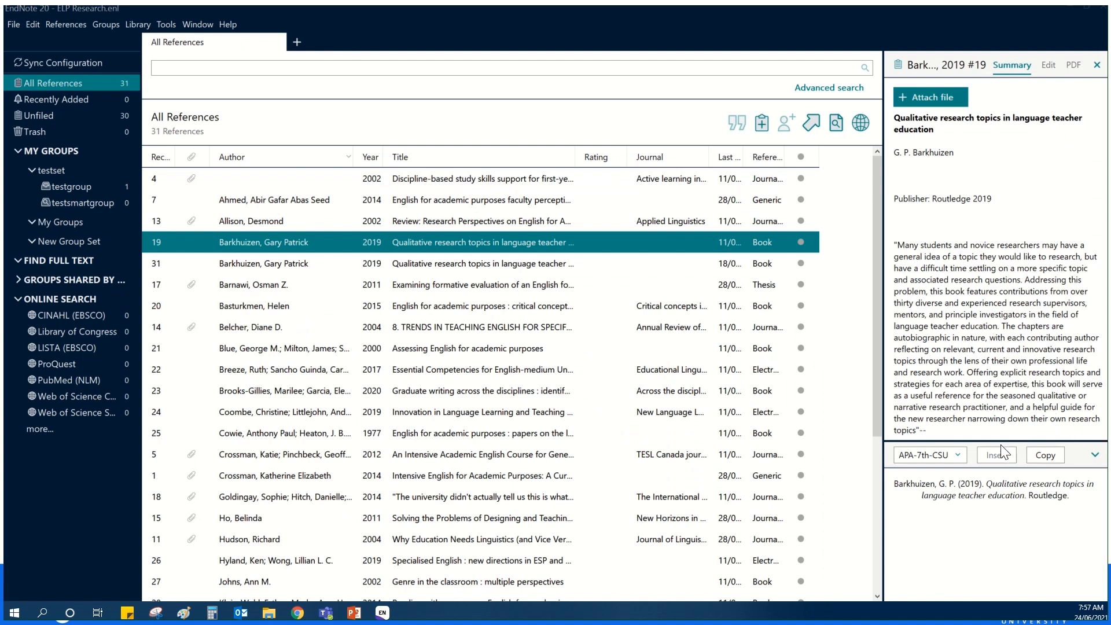
# - In EndNote's ELP Research library, choose Harvard AGPS6 from the full list of styles as the output style
pyautogui.click(956, 455)
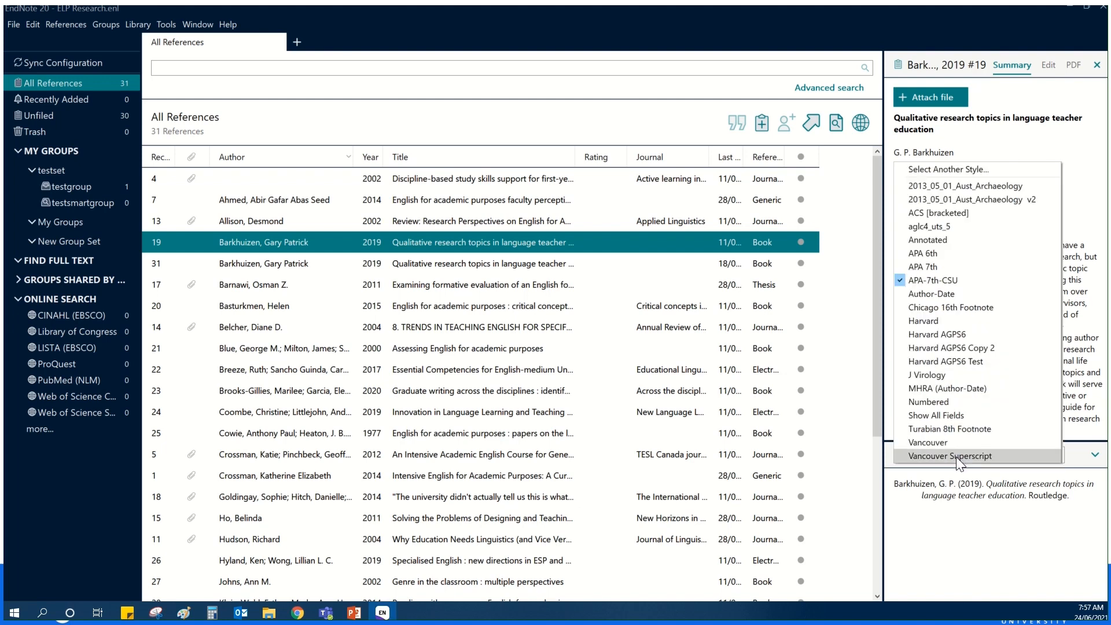
pyautogui.click(952, 170)
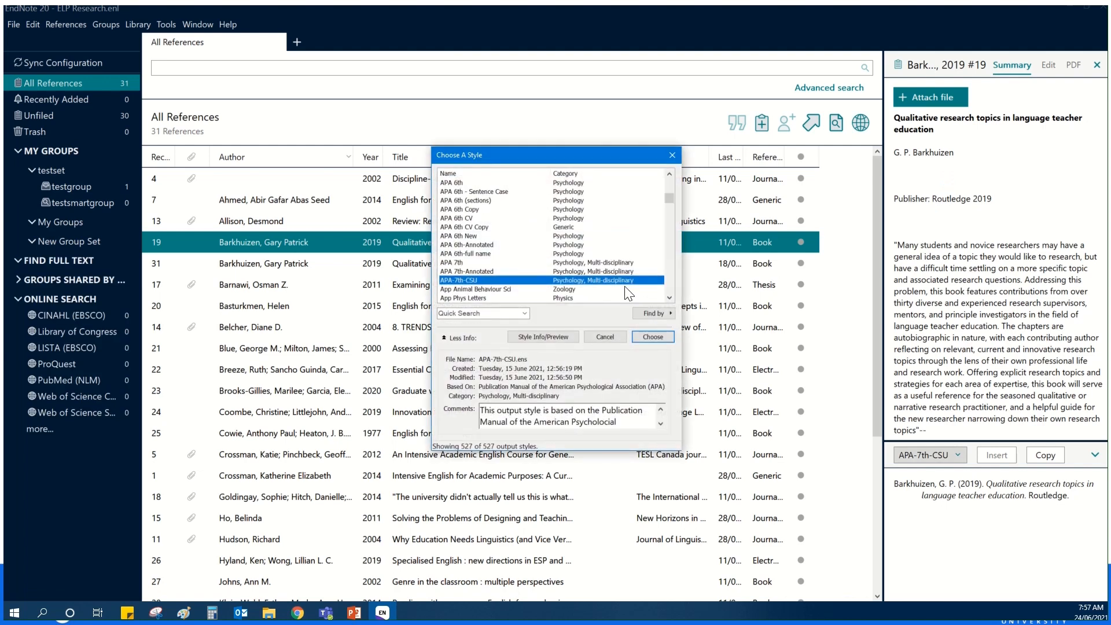
pyautogui.press('h')
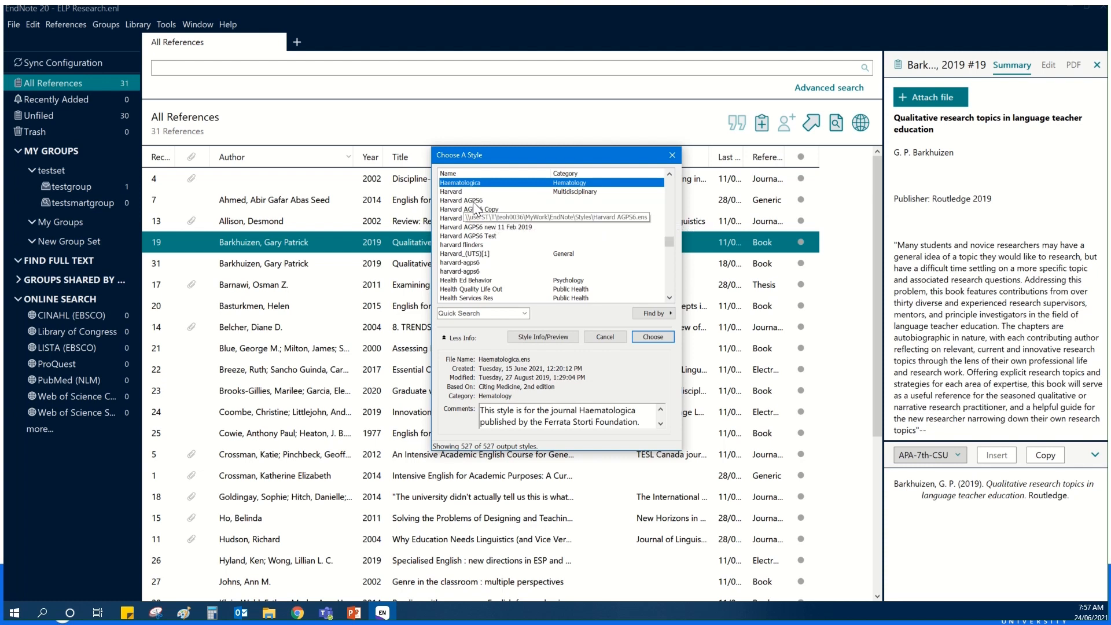
pyautogui.click(474, 201)
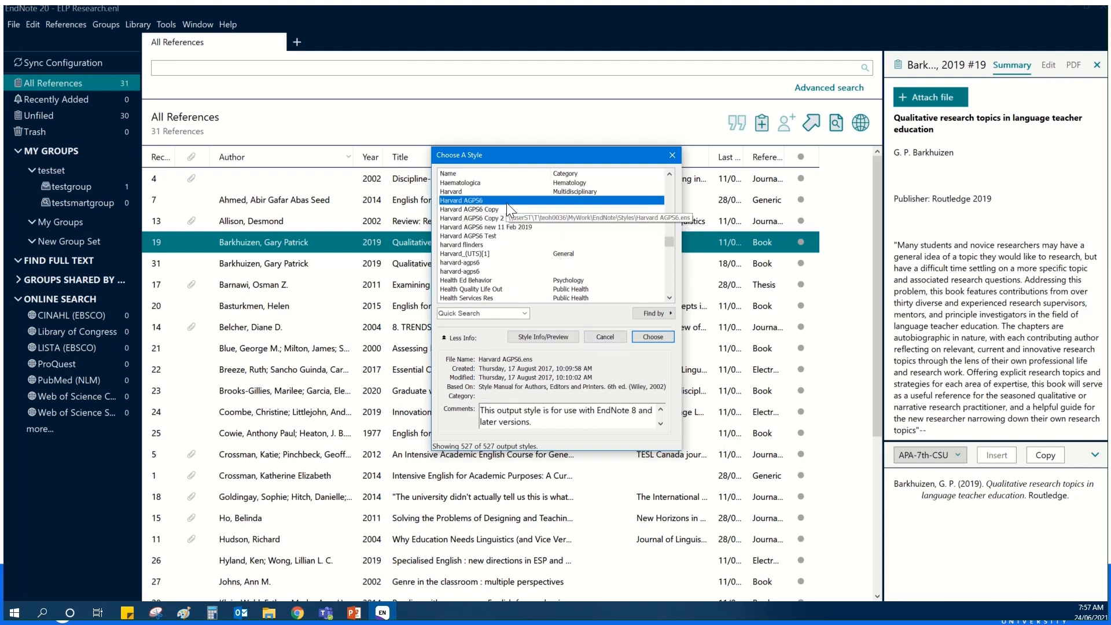
pyautogui.click(652, 337)
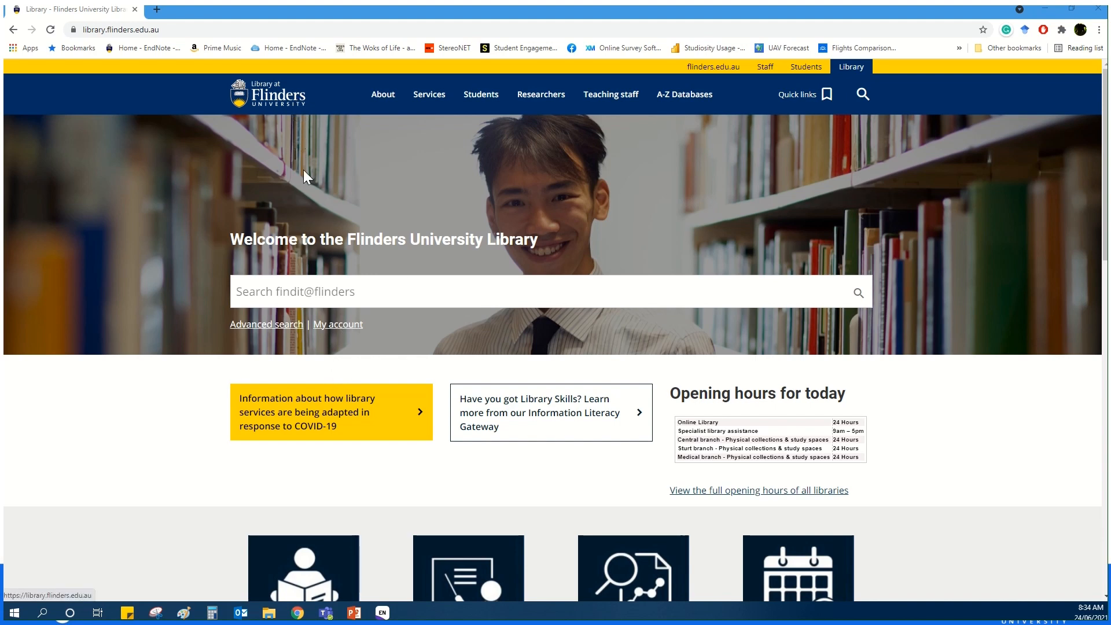
# - On the Flinders University Library website, search findit@flinders for "diabetes management care"
pyautogui.click(300, 291)
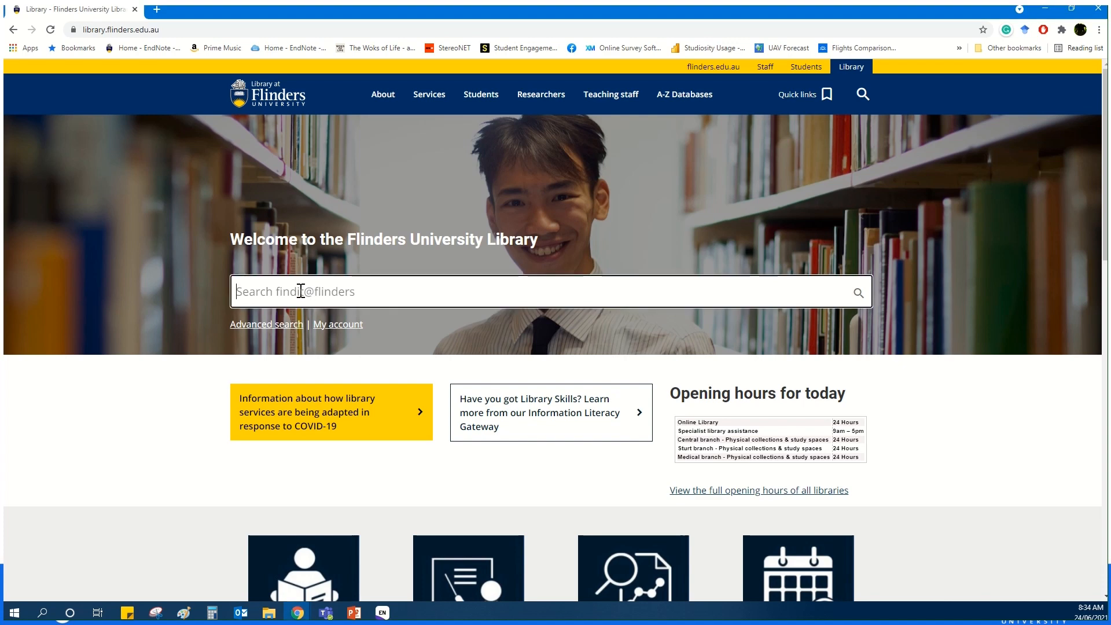
pyautogui.write('diabetes')
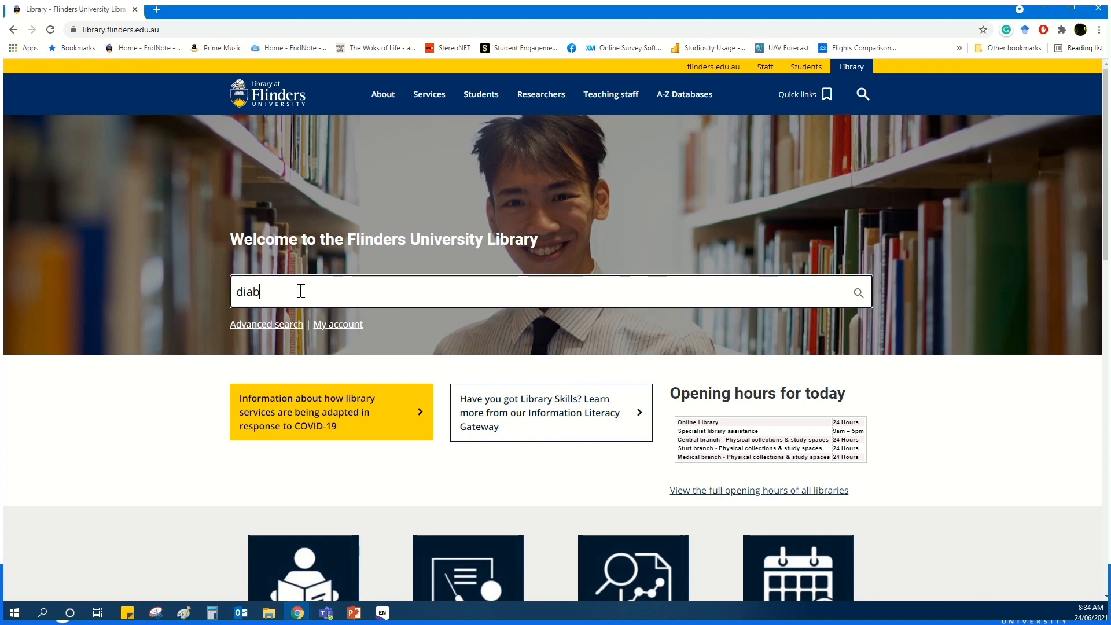
pyautogui.write(' management care')
pyautogui.press('BackSpace')
pyautogui.write('e')
pyautogui.press('Return')
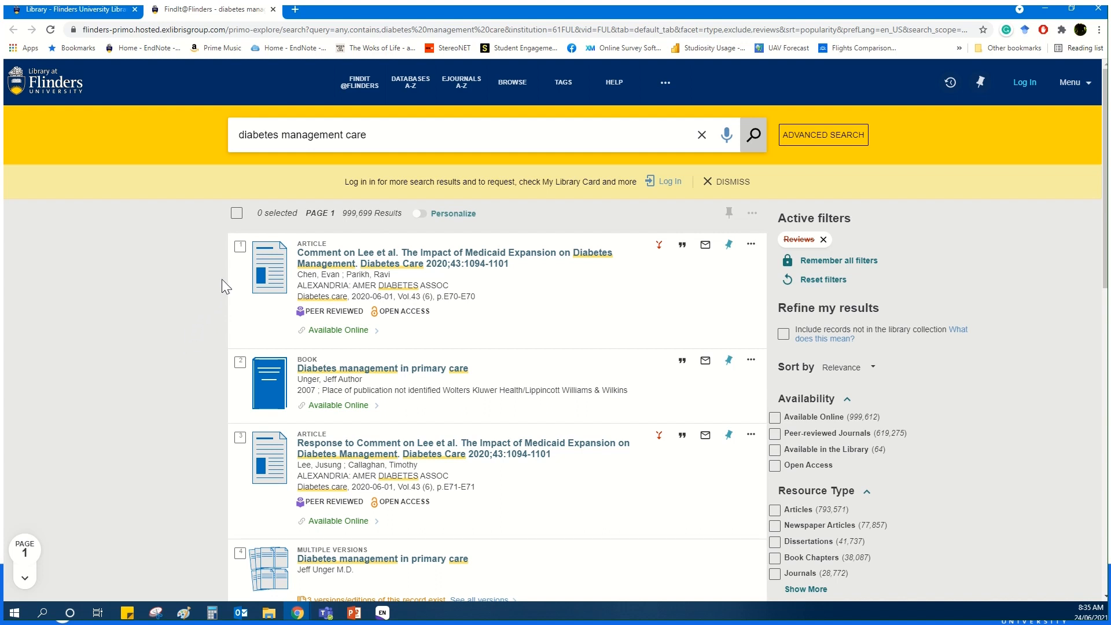
# - Export the first search result as a RIS (EndNote) file with UTF-8 encoding and import it into My EndNote Library
pyautogui.click(752, 249)
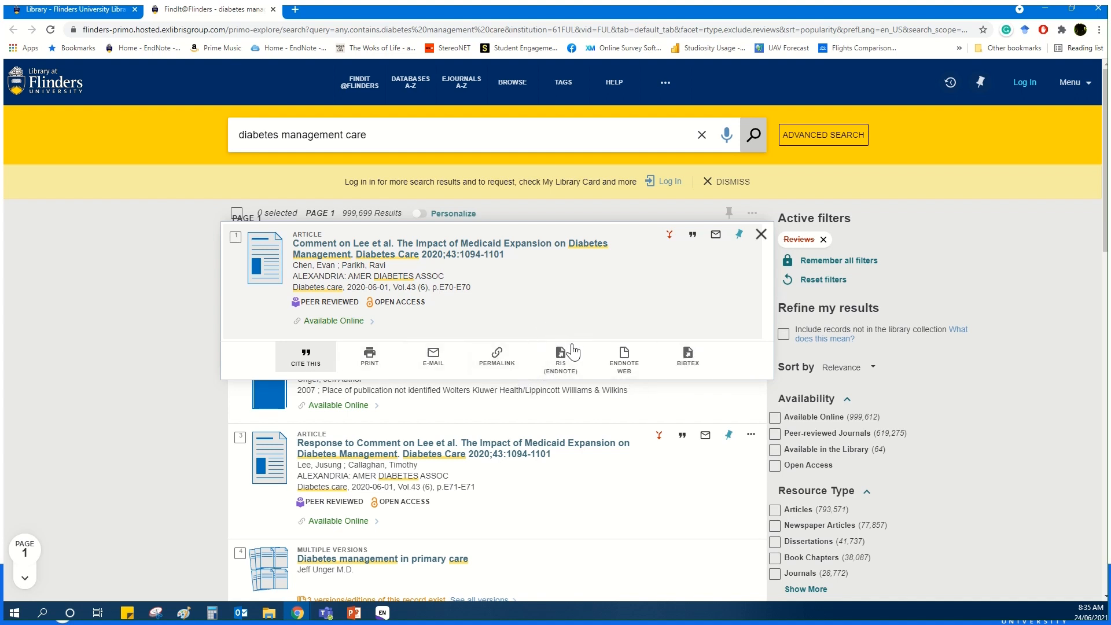
pyautogui.click(567, 367)
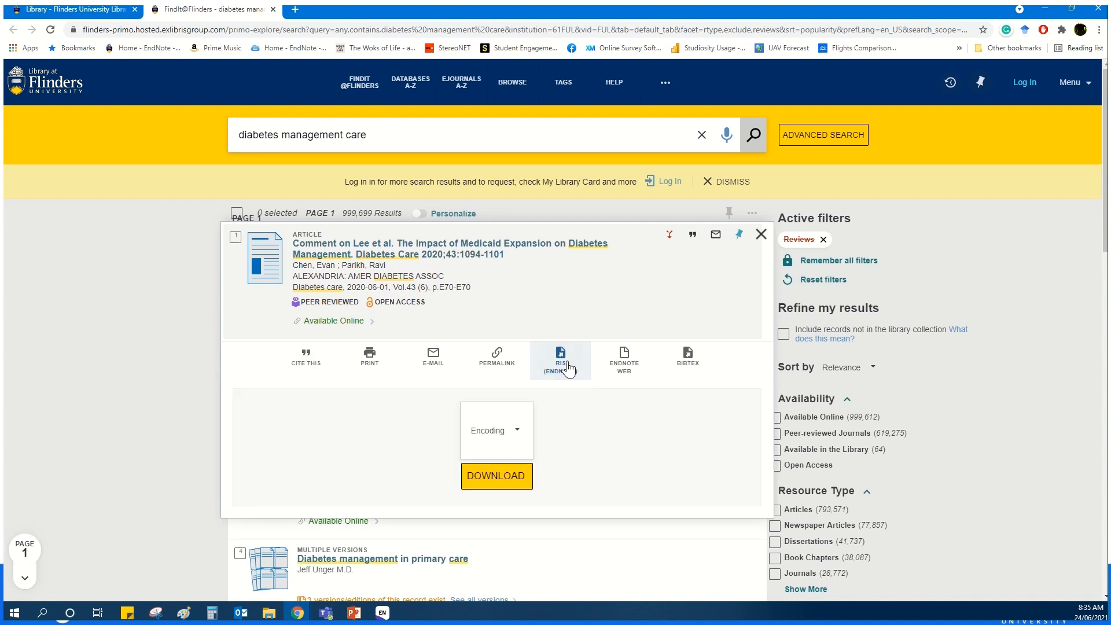
pyautogui.click(514, 434)
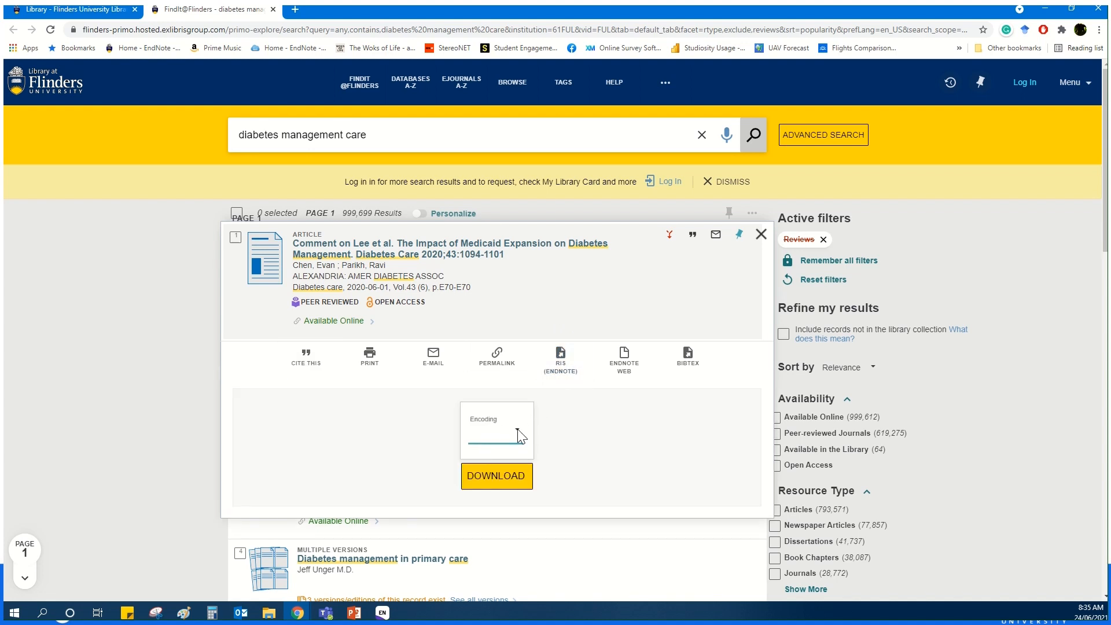
pyautogui.click(498, 521)
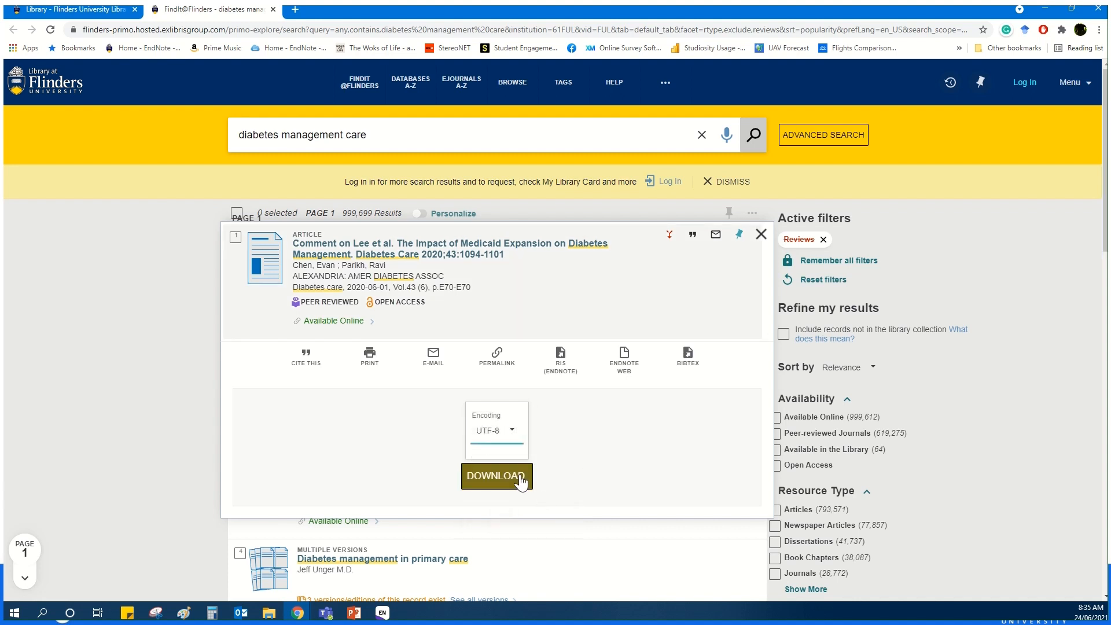
pyautogui.click(518, 480)
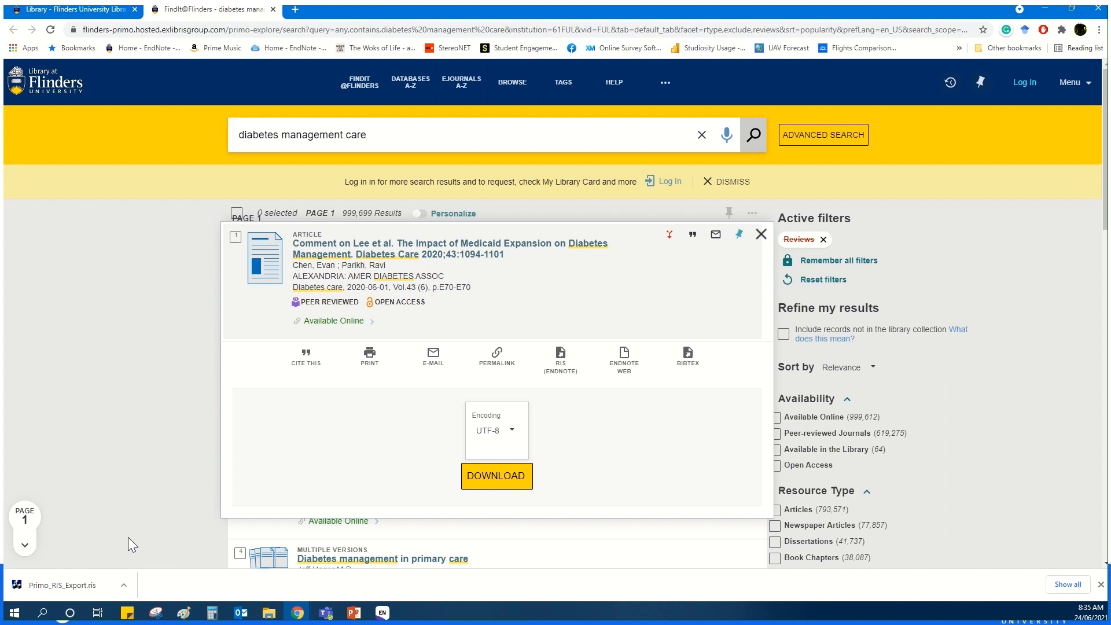
pyautogui.click(65, 586)
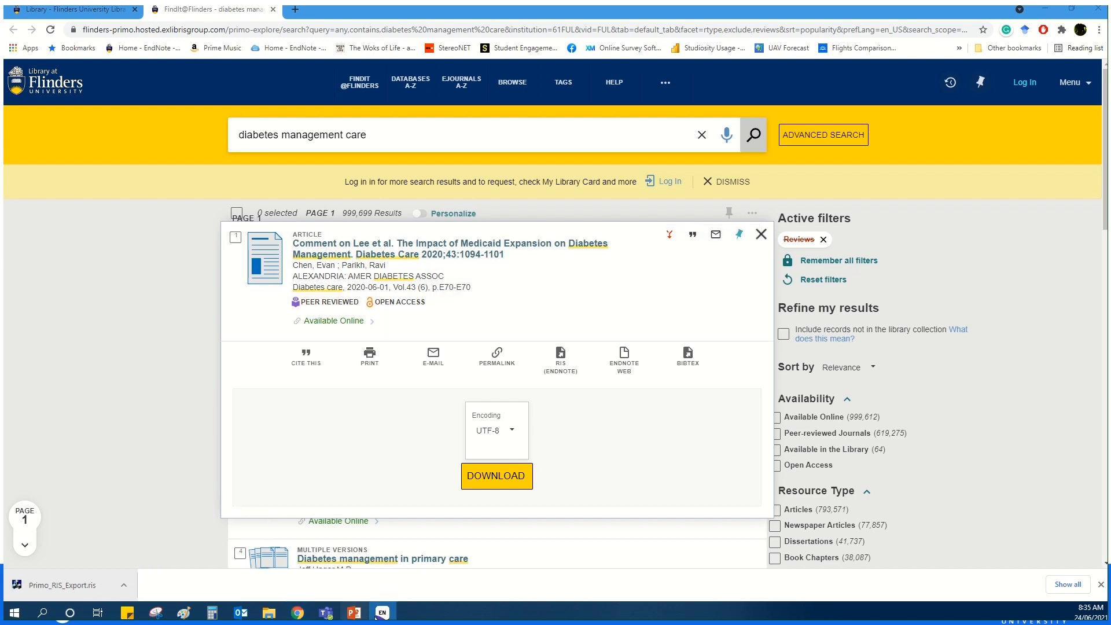
pyautogui.click(382, 613)
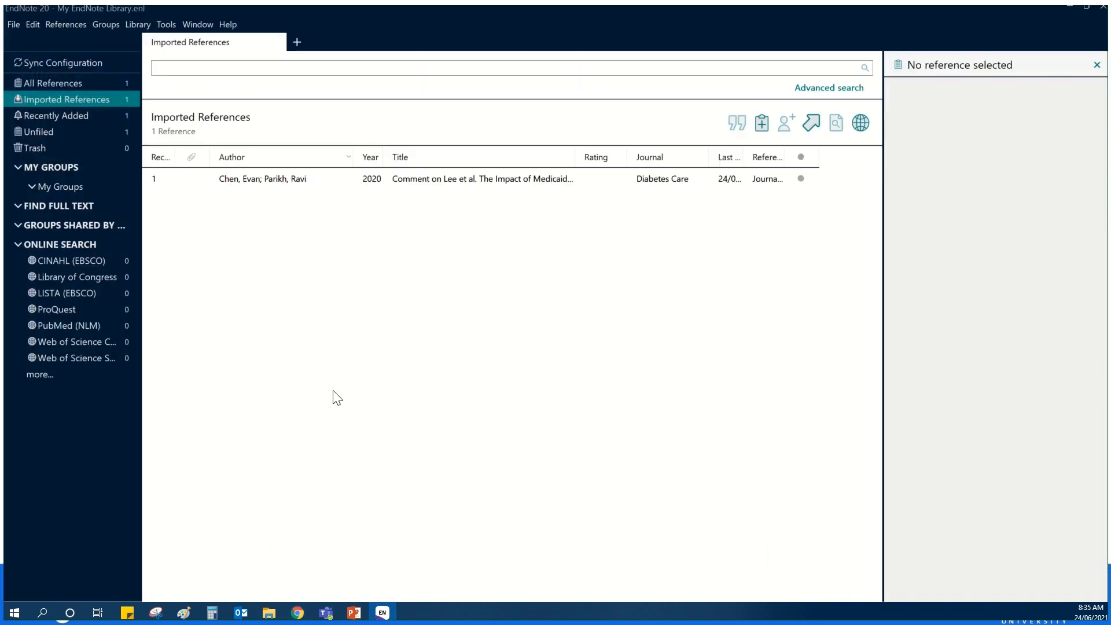
# - Select the imported Diabetes Care reference in My EndNote Library to view its details
pyautogui.click(417, 179)
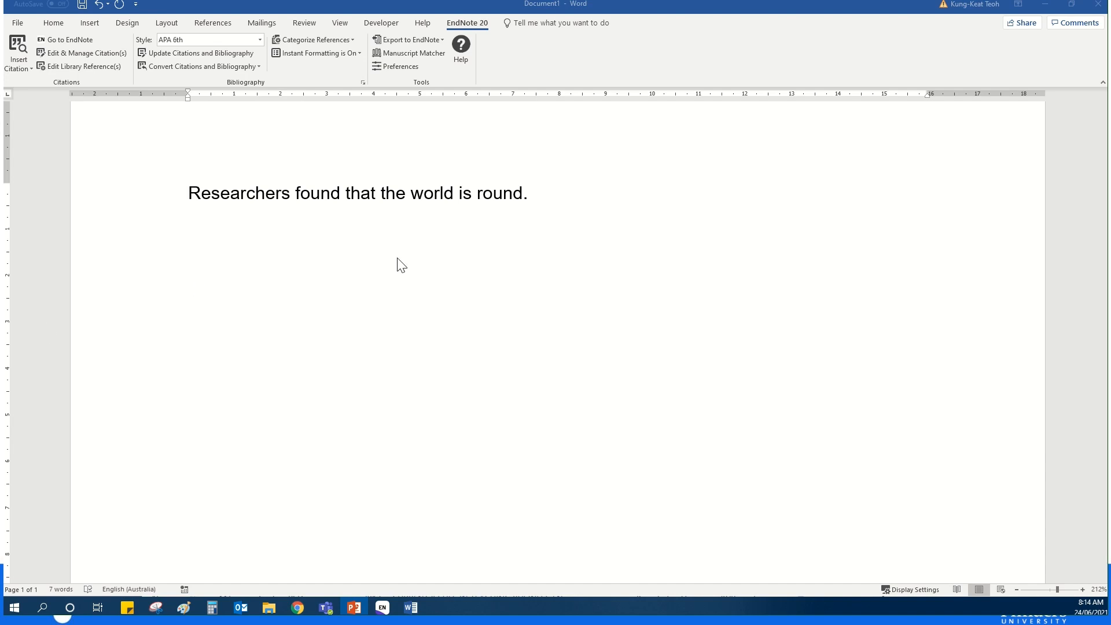
# - Insert the 2011 "Solving the Problems of Designing and Teaching…" reference from EndNote's ELP Research library as a citation ending the Word sentence, before its full stop
pyautogui.click(523, 193)
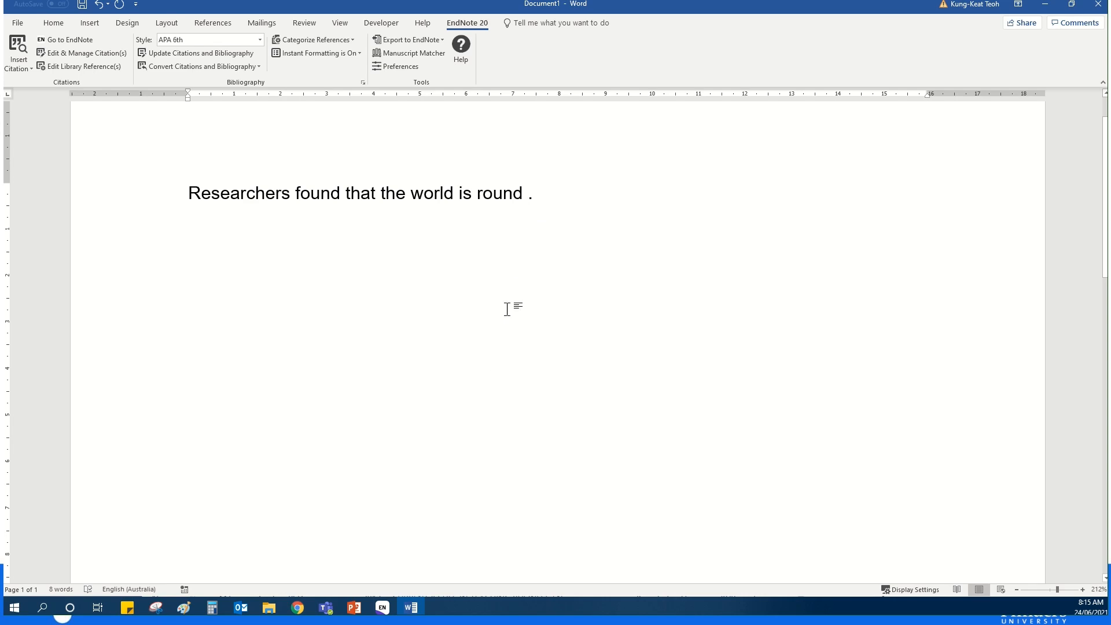
pyautogui.click(396, 558)
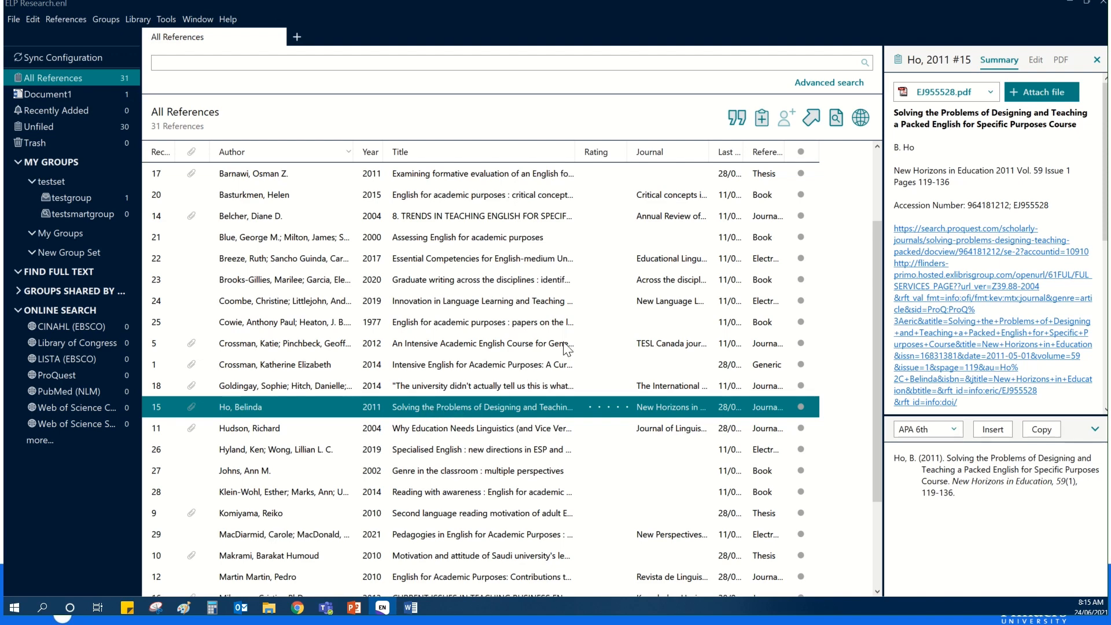
pyautogui.click(733, 121)
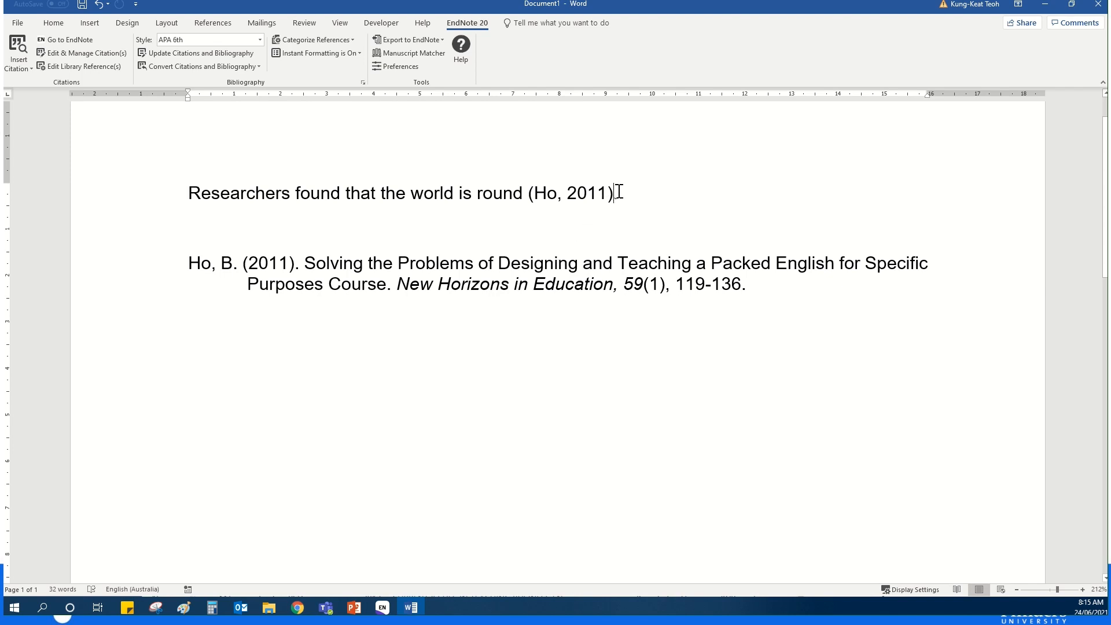
pyautogui.write('.')
# - Add three blank lines between the sentence and the bibliography, and enter the heading "Reference List" directly above the bibliography entry
pyautogui.click(200, 246)
pyautogui.press('Return')
pyautogui.press('Return')
pyautogui.press('Return')
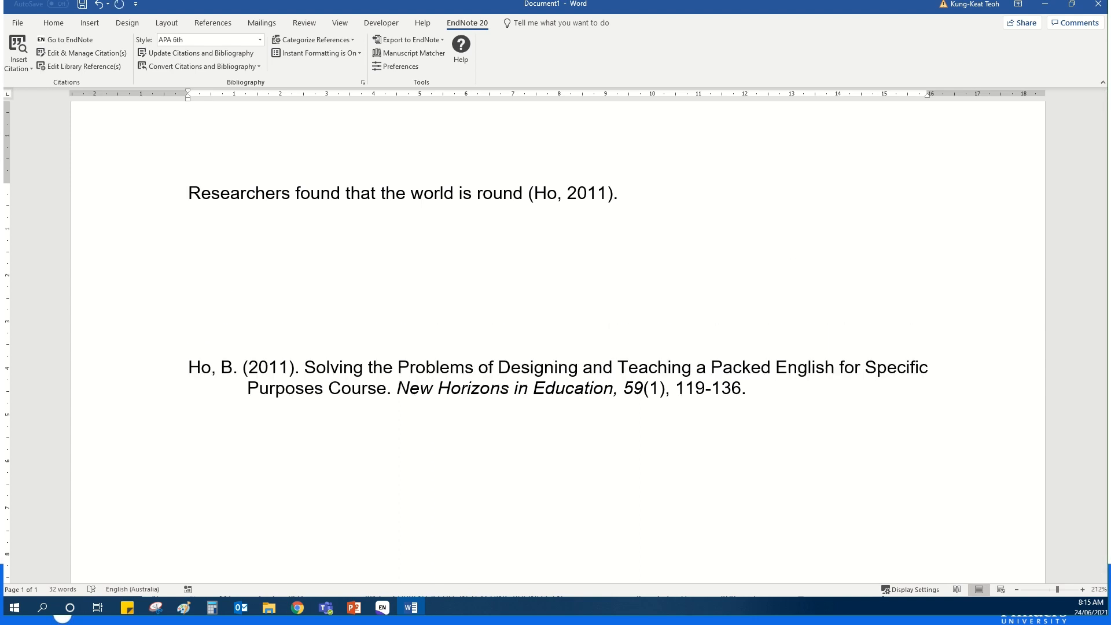
pyautogui.write('Refence')
pyautogui.press('BackSpace')
pyautogui.press('BackSpace')
pyautogui.press('BackSpace')
pyautogui.press('BackSpace')
pyautogui.press('BackSpace')
pyautogui.write('er')
pyautogui.press('BackSpace')
pyautogui.press('BackSpace')
pyautogui.write('erence List')
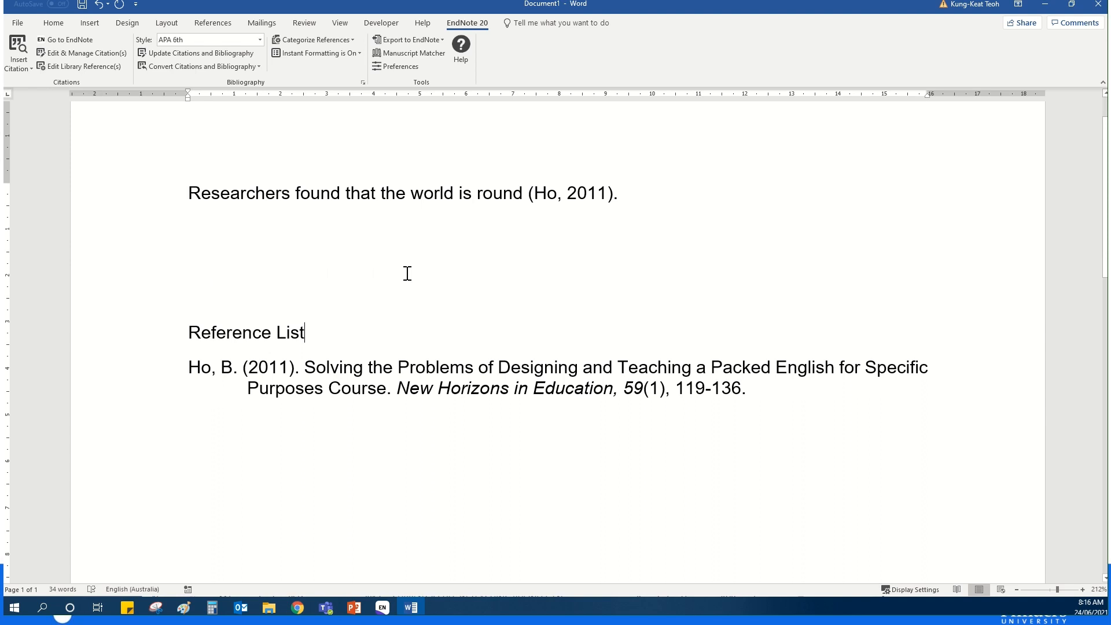
# - Add the 2014 "Intensive English for Academic Purposes" reference from EndNote to the existing 2011 in-text citation in Word, using Insert Selected Citation(s)
pyautogui.click(560, 195)
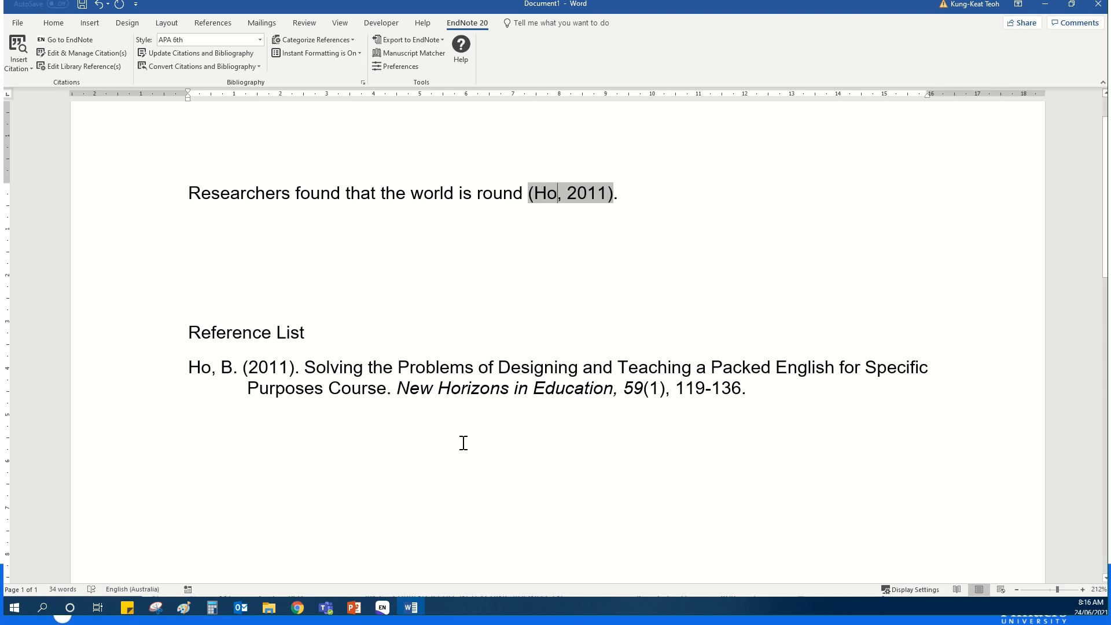
pyautogui.click(385, 611)
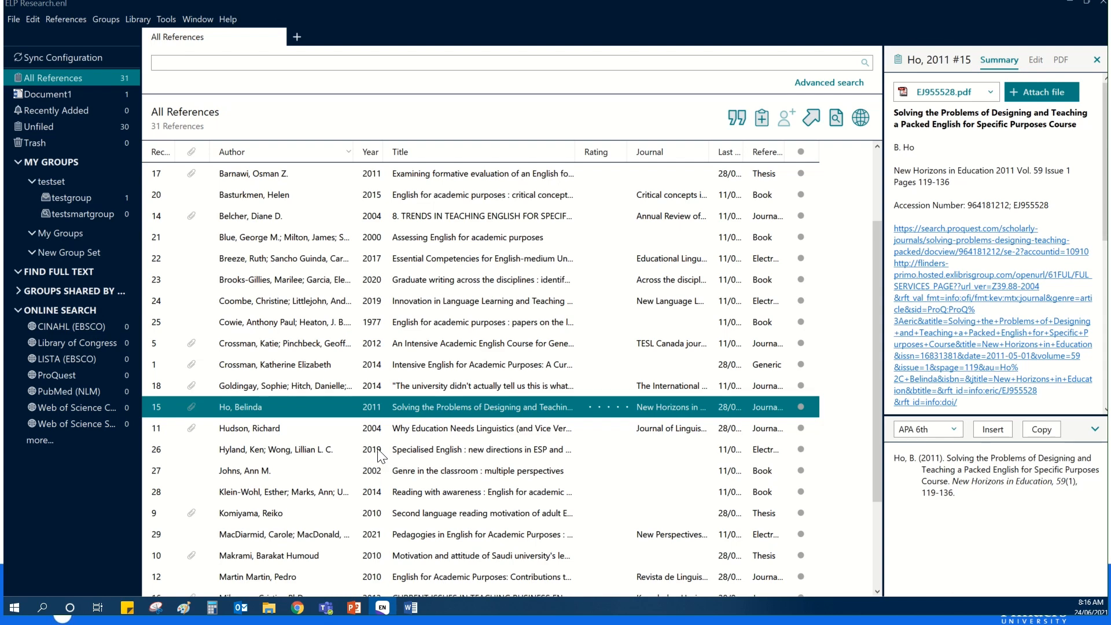
pyautogui.click(428, 365)
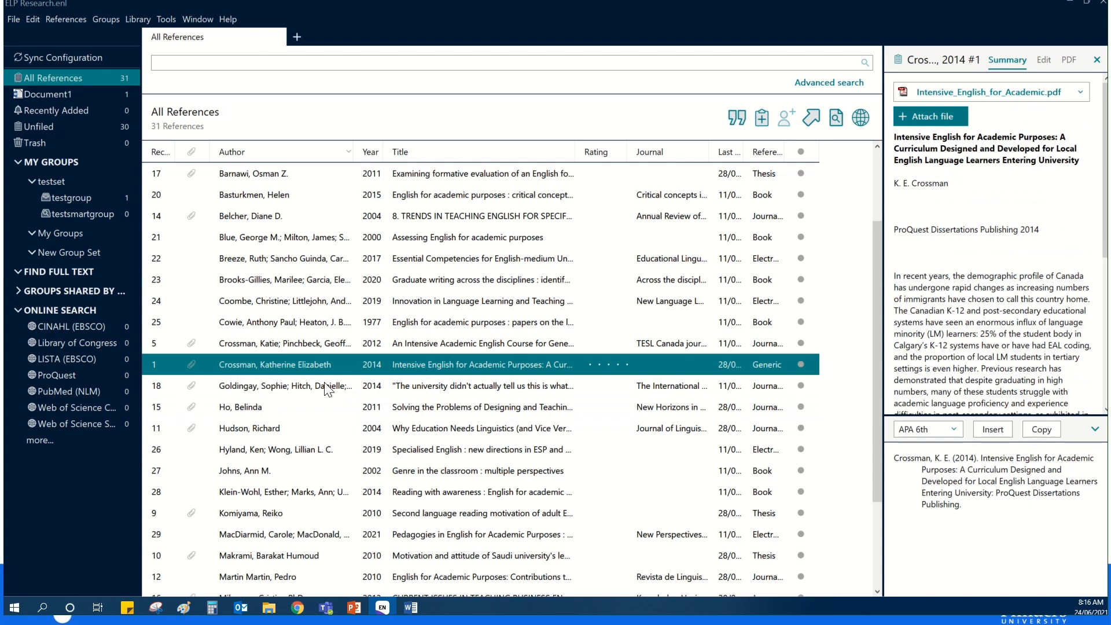
pyautogui.click(412, 609)
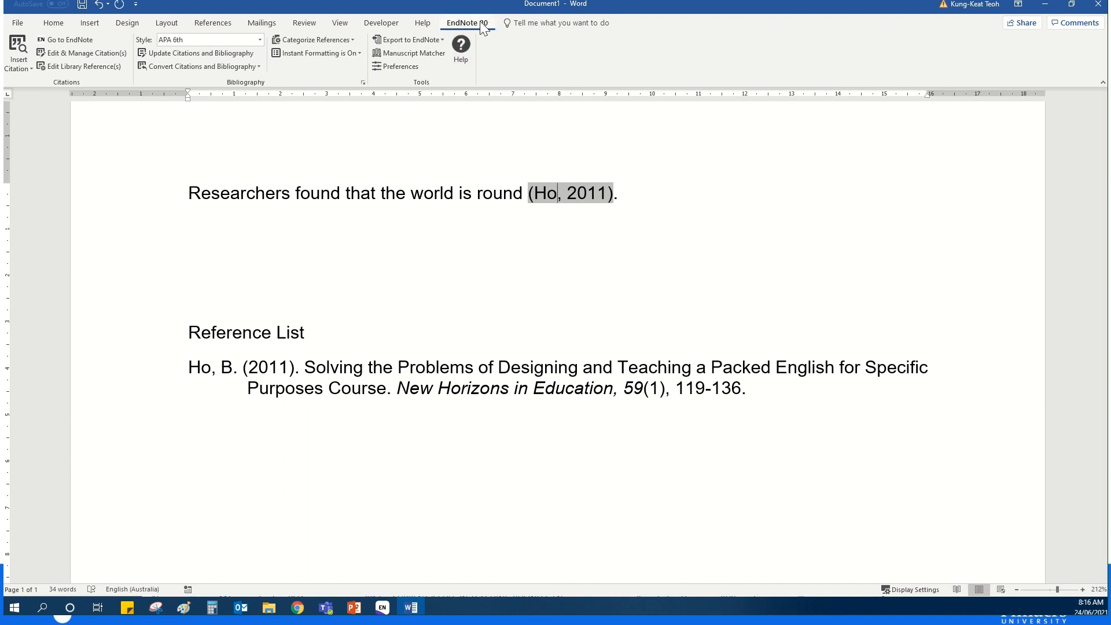
pyautogui.click(31, 67)
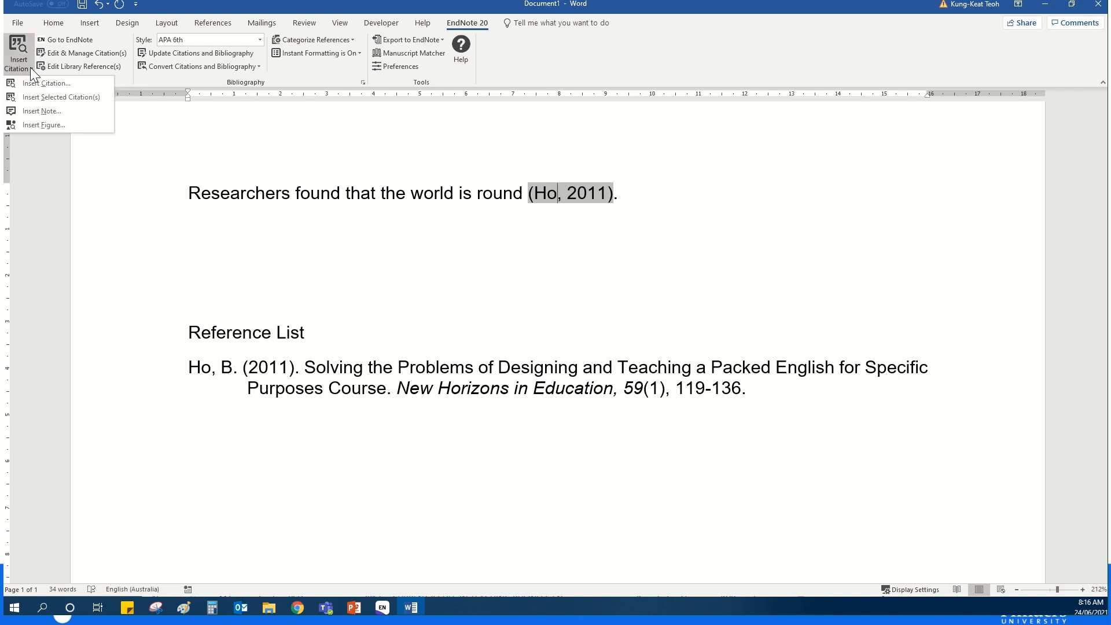
pyautogui.click(34, 97)
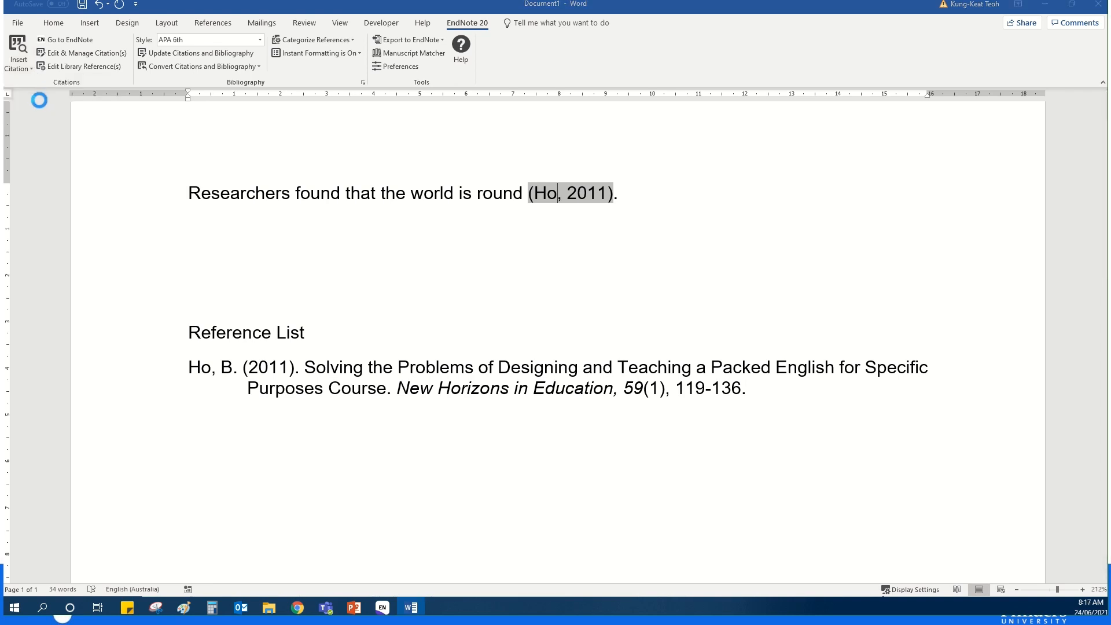